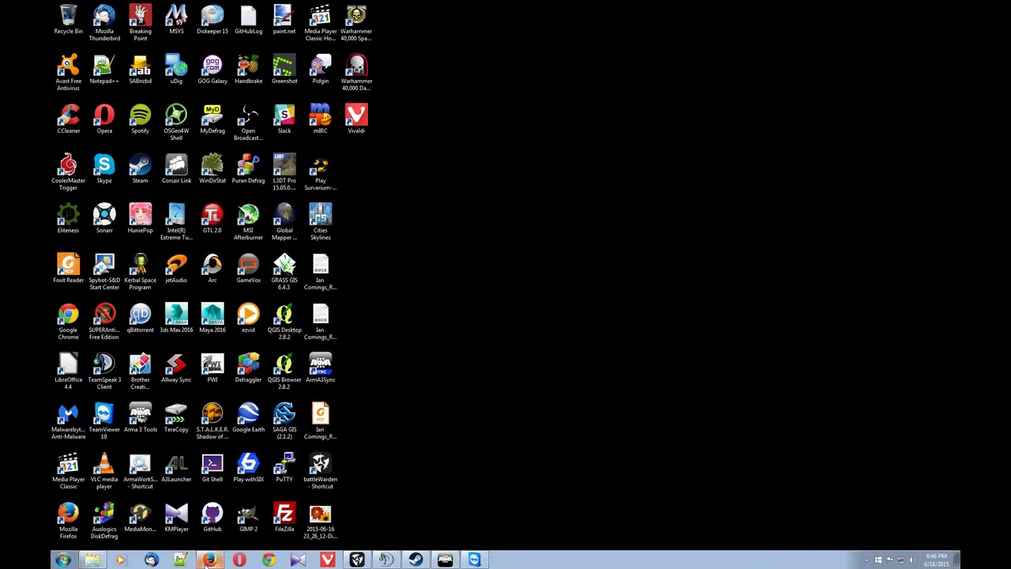
Step: Switch to Firefox and go to play.withsix.com in a new tab
{"action": "left_click", "coordinate": [207, 561]}
{"action": "left_click", "coordinate": [258, 7]}
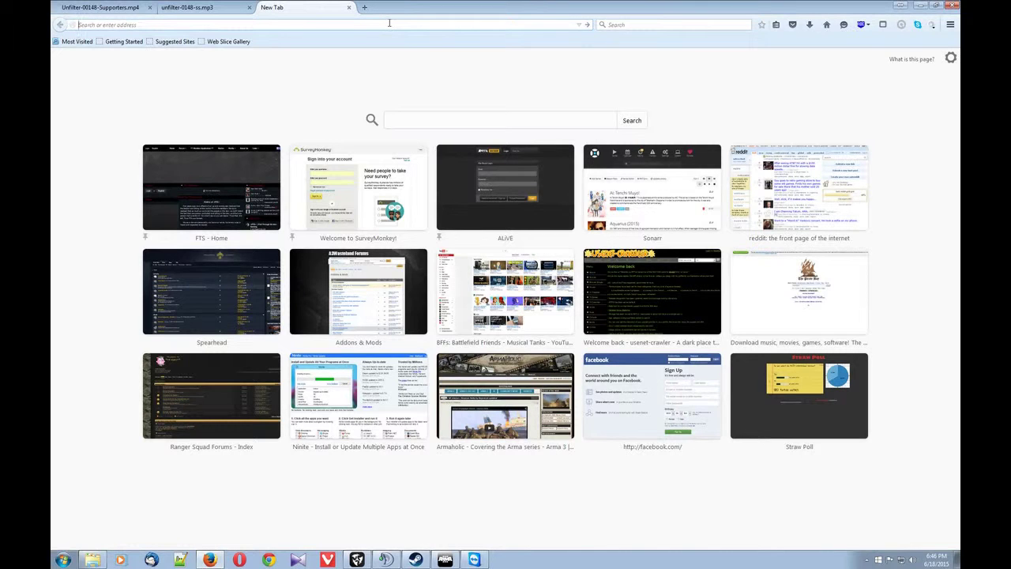
{"action": "type", "text": "play"}
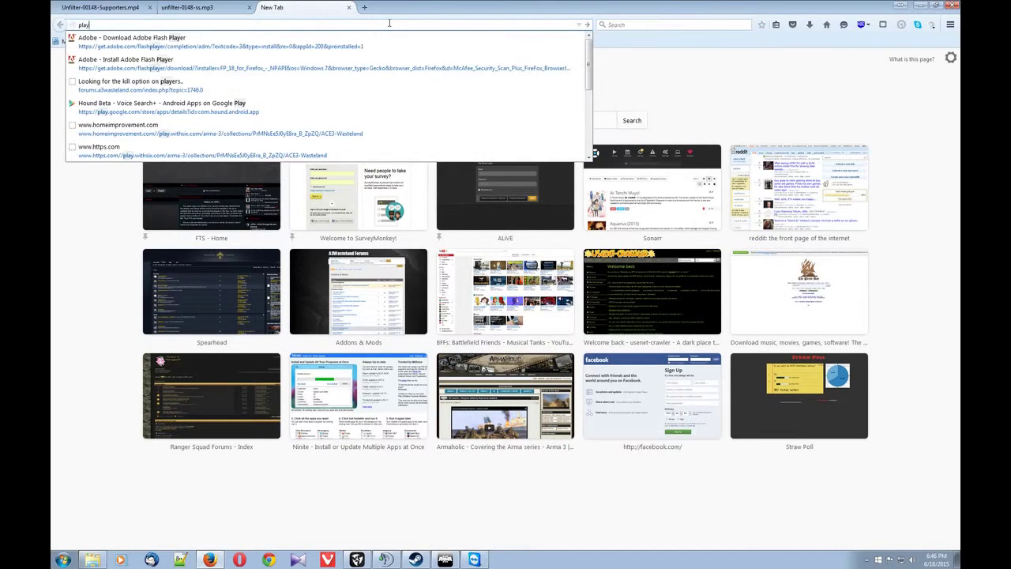
{"action": "type", "text": ".withsix."}
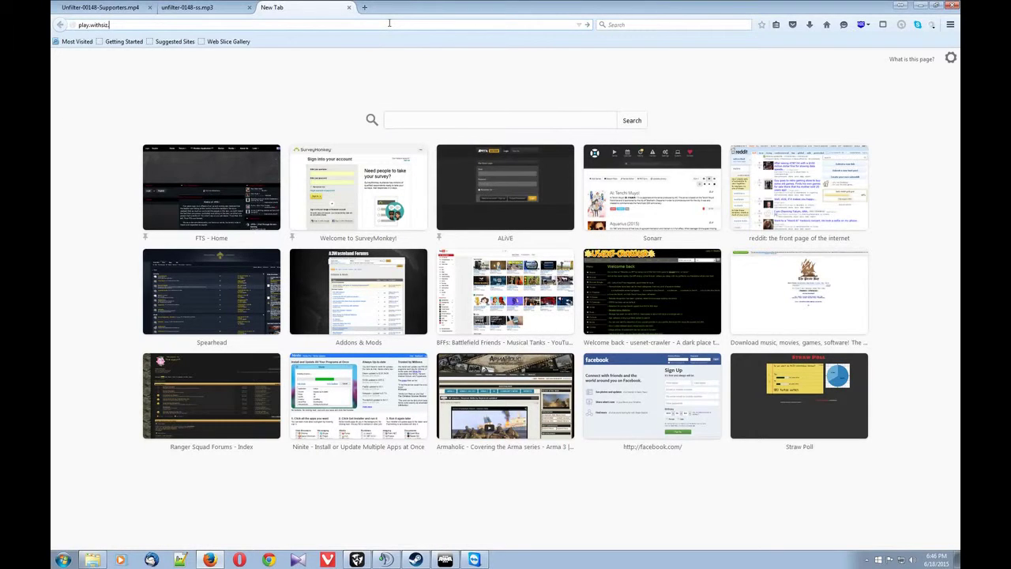
{"action": "key", "text": "BackSpace"}
{"action": "type", "text": "x.c"}
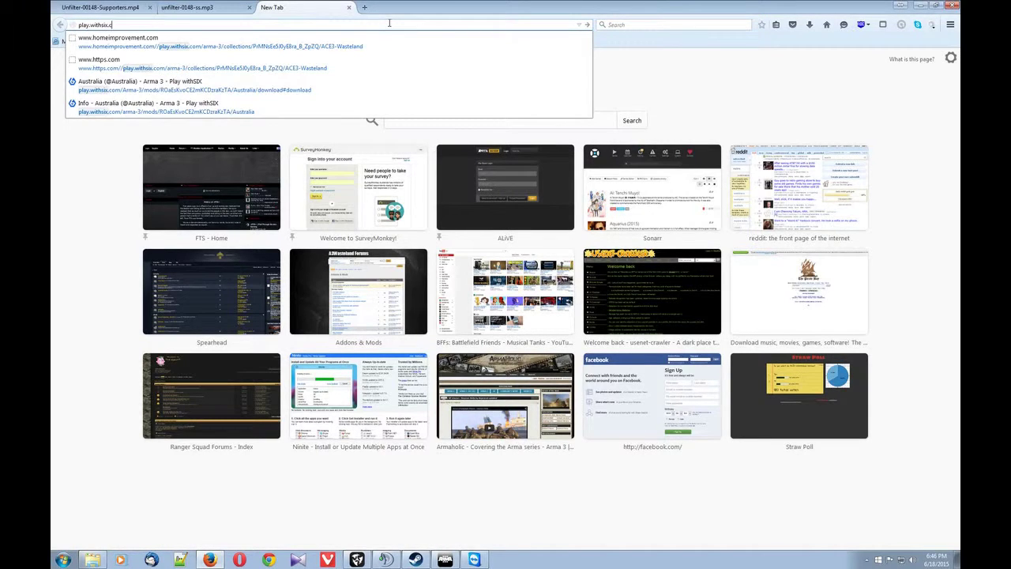
{"action": "type", "text": "om"}
{"action": "key", "text": "Return"}
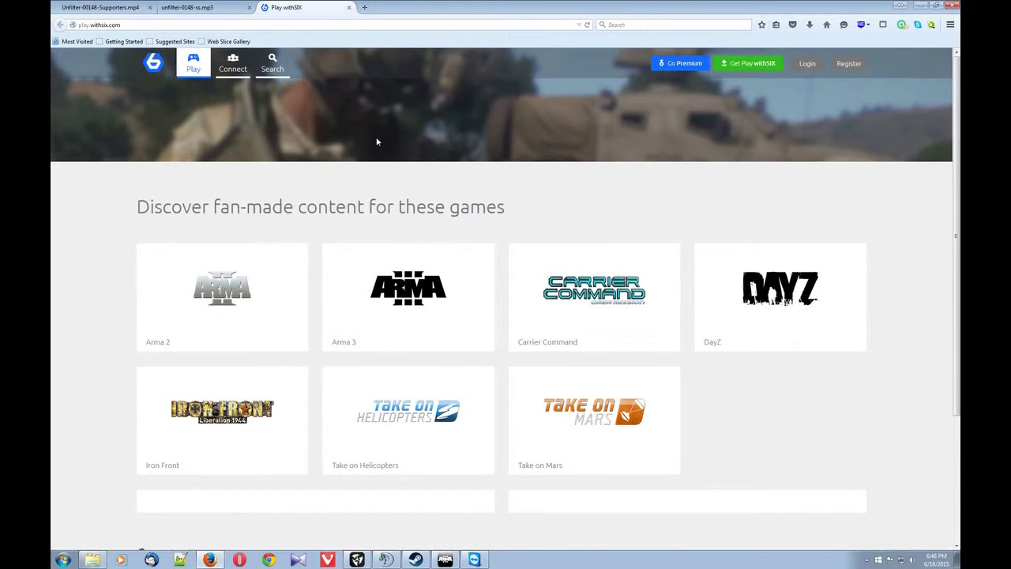
Step: Open the Play withSIX download page, choose the BETA version of the client, and close the tab
{"action": "left_click", "coordinate": [749, 67]}
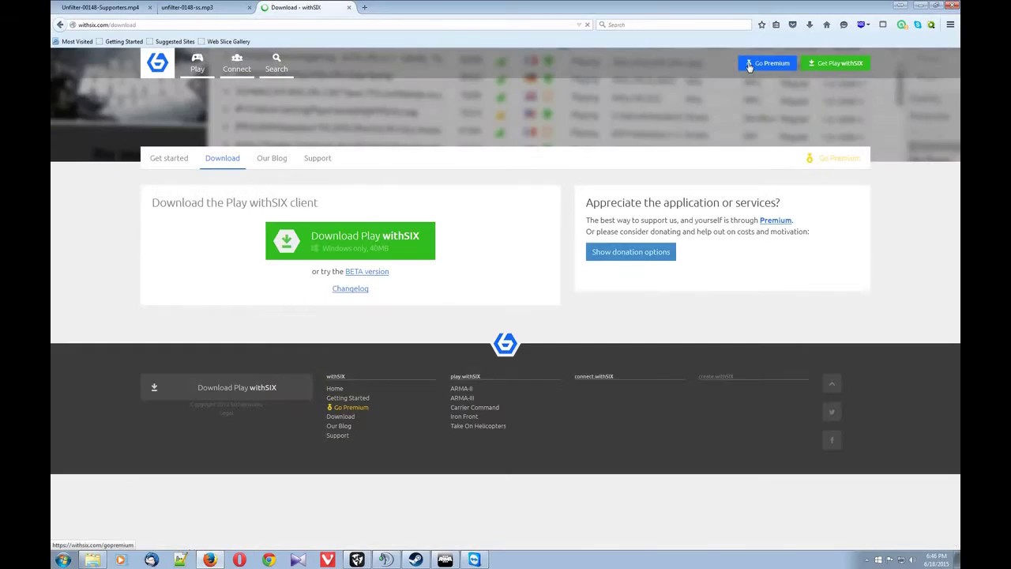
{"action": "left_click", "coordinate": [374, 274]}
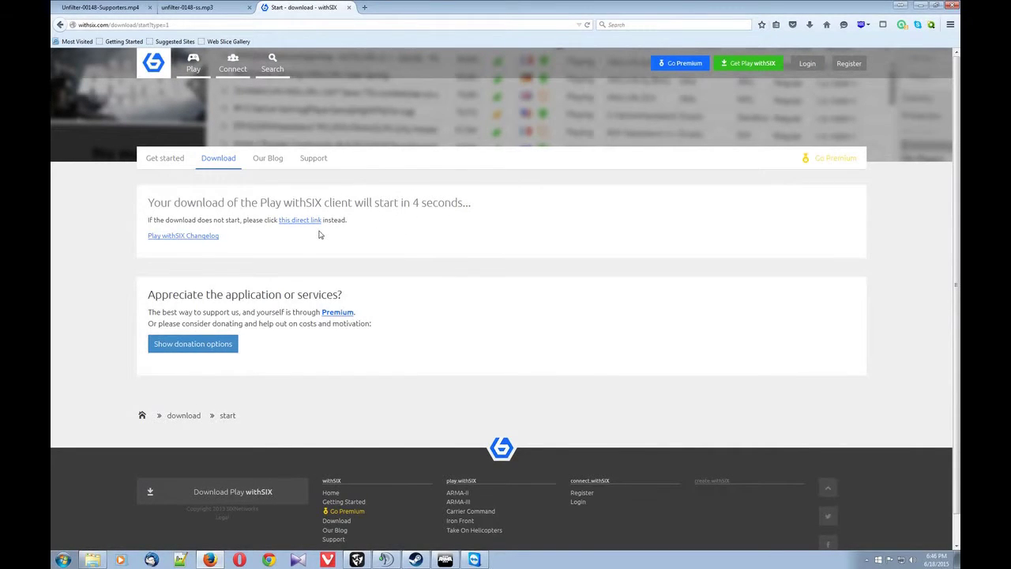
{"action": "left_click", "coordinate": [348, 7]}
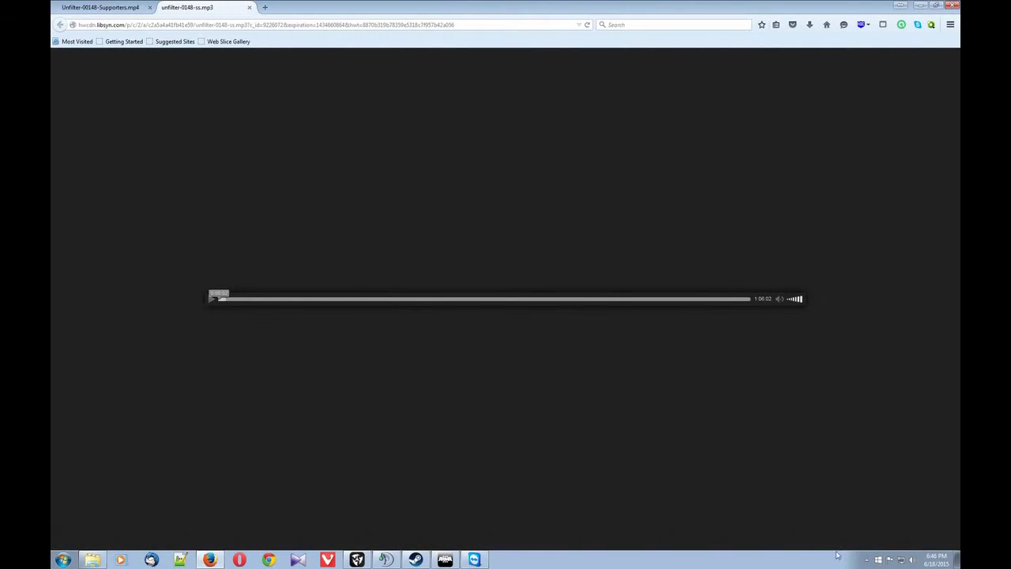
Step: Launch the installed Play withSIX client
{"action": "left_click", "coordinate": [867, 559]}
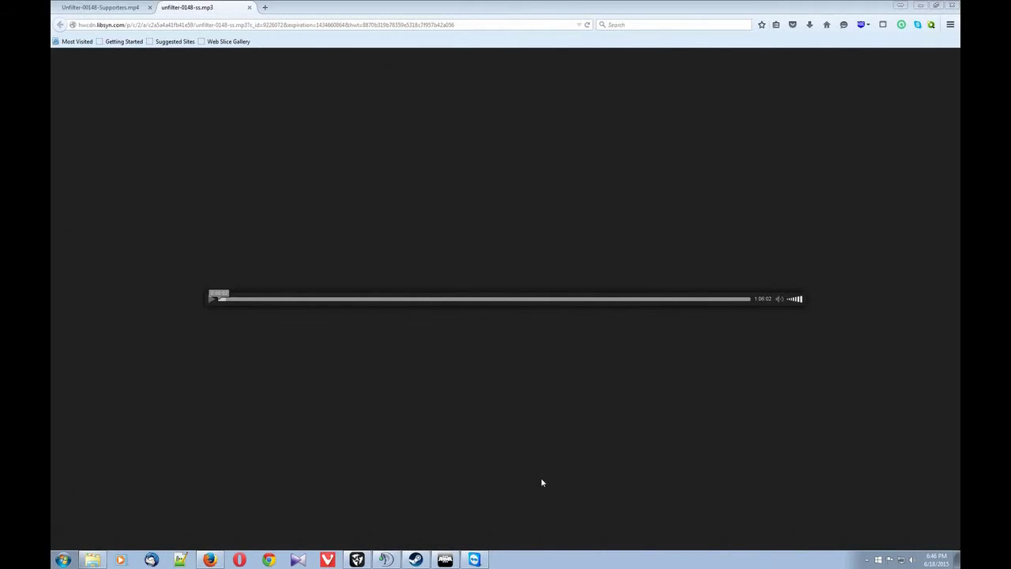
{"action": "left_click", "coordinate": [65, 560]}
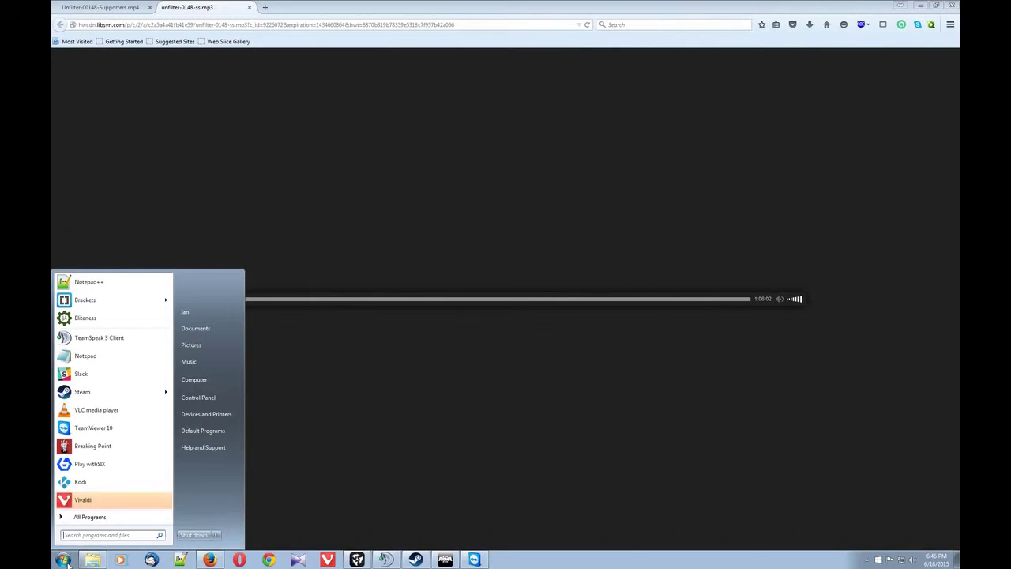
{"action": "left_click", "coordinate": [71, 466]}
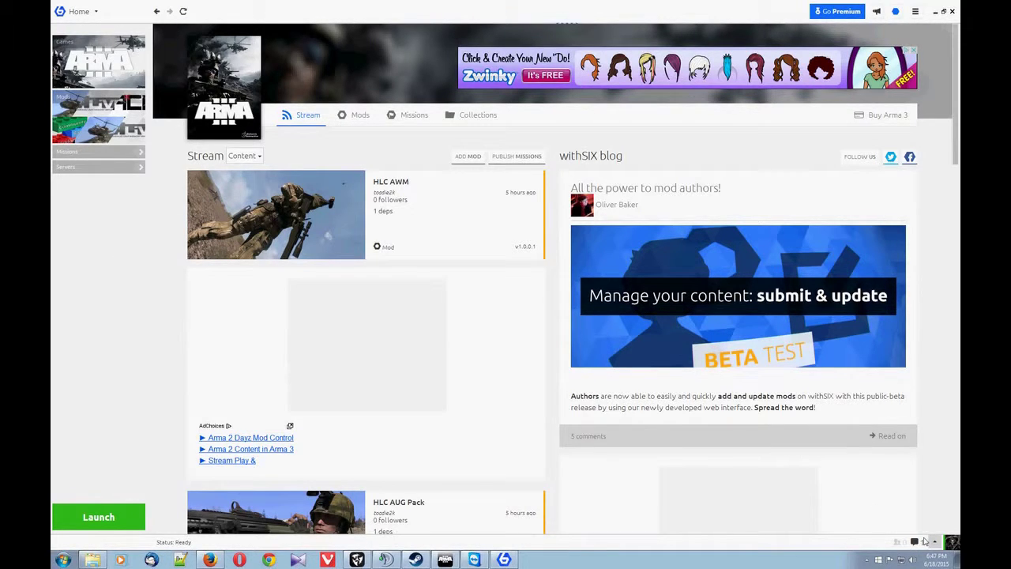
Step: Log out of the withSIX account and confirm the logout
{"action": "left_click", "coordinate": [933, 544]}
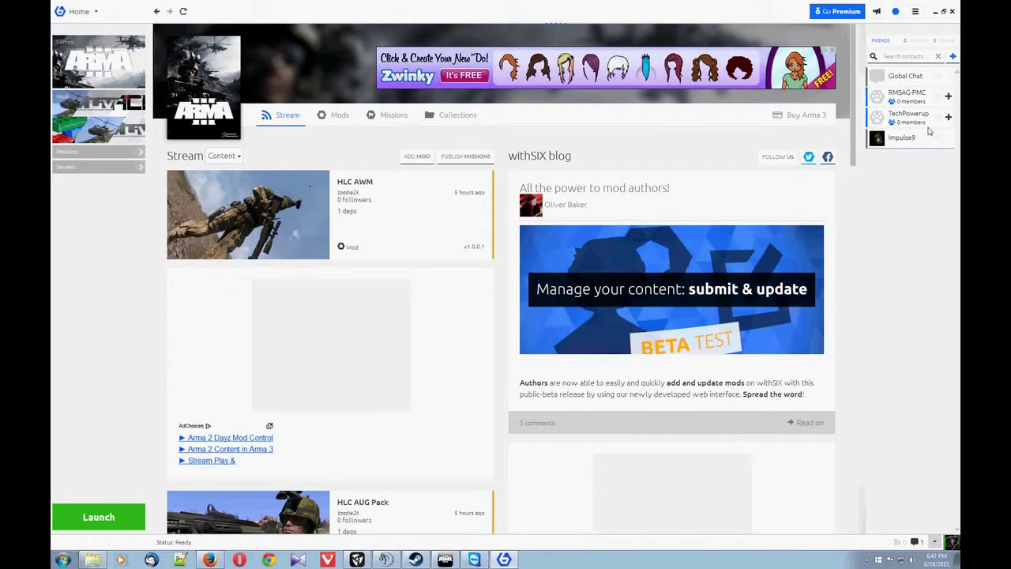
{"action": "left_click", "coordinate": [925, 544]}
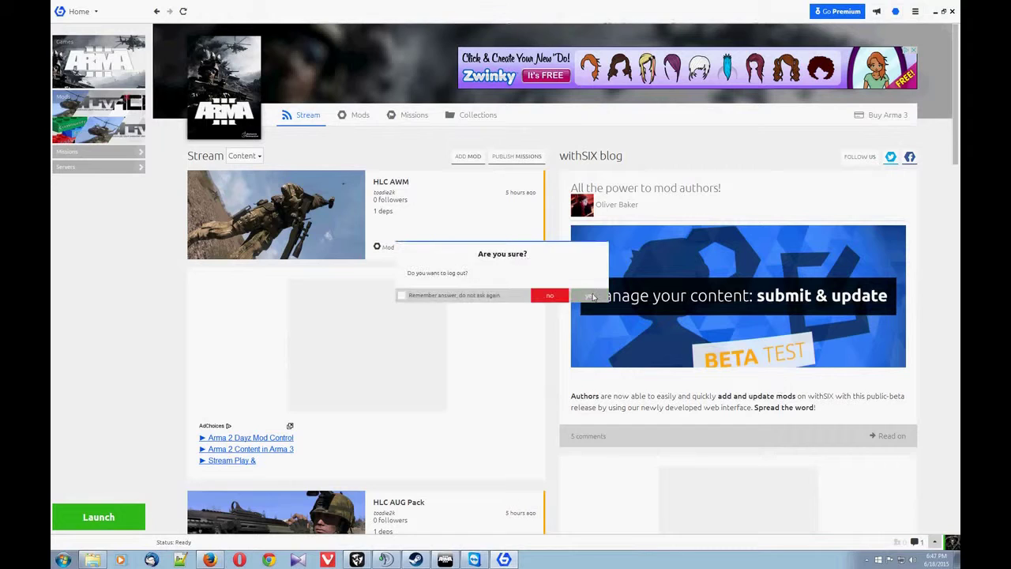
{"action": "left_click", "coordinate": [593, 296]}
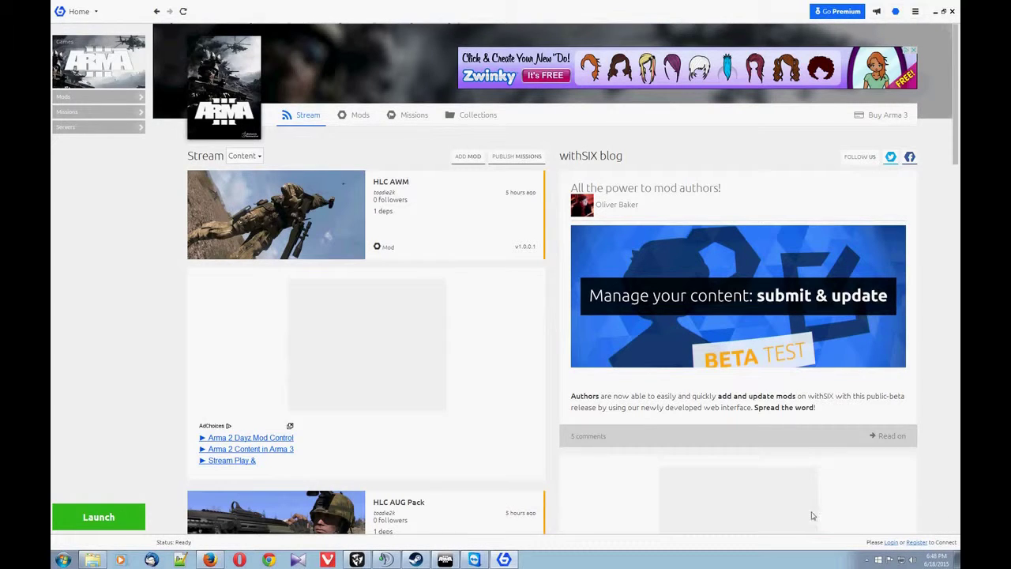
Step: Try to log in to withSIX with the account username and password
{"action": "left_click", "coordinate": [891, 543]}
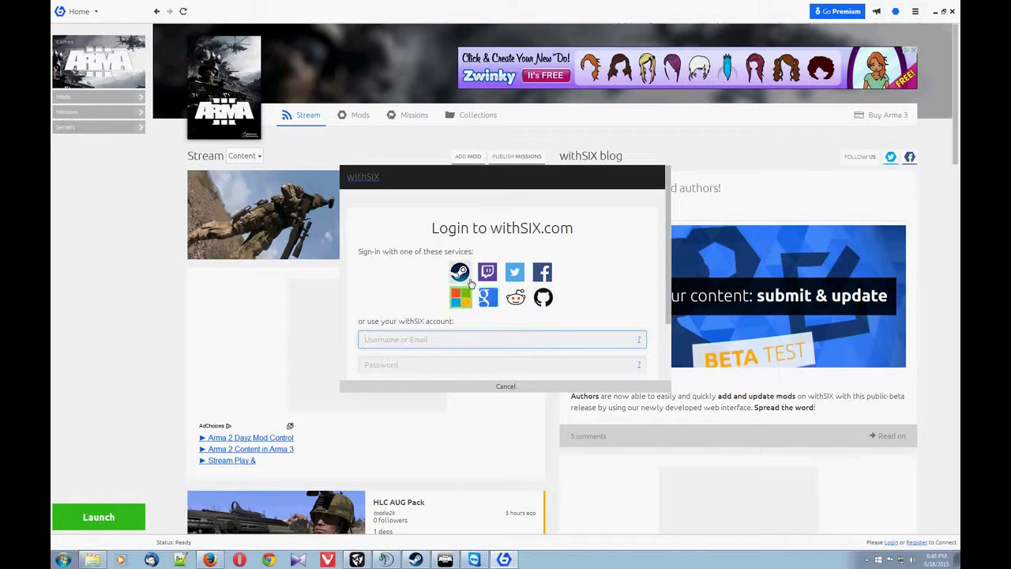
{"action": "scroll", "coordinate": [553, 276], "scroll_direction": "down", "scroll_amount": 1}
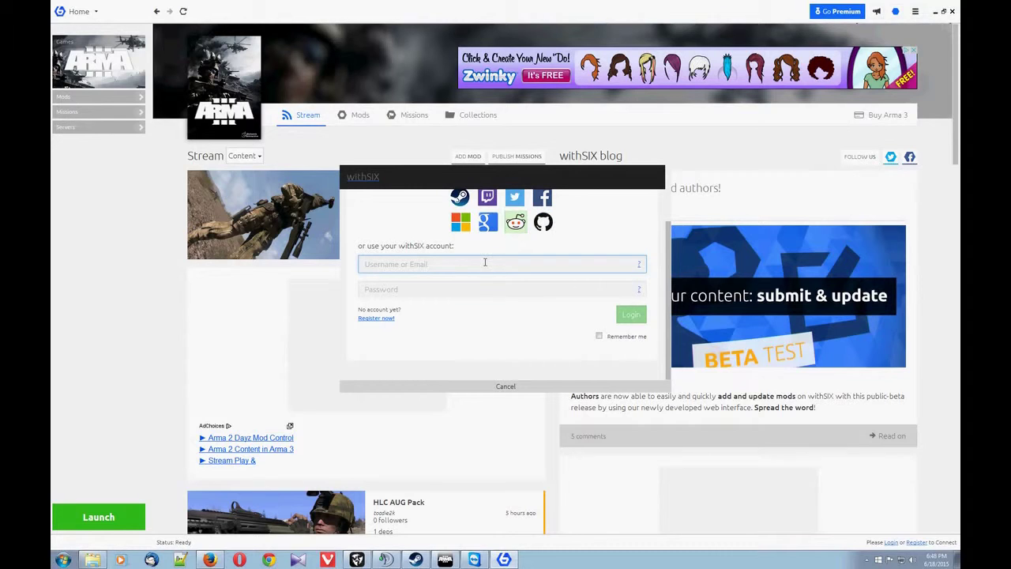
{"action": "type", "text": "LinuxMaster9"}
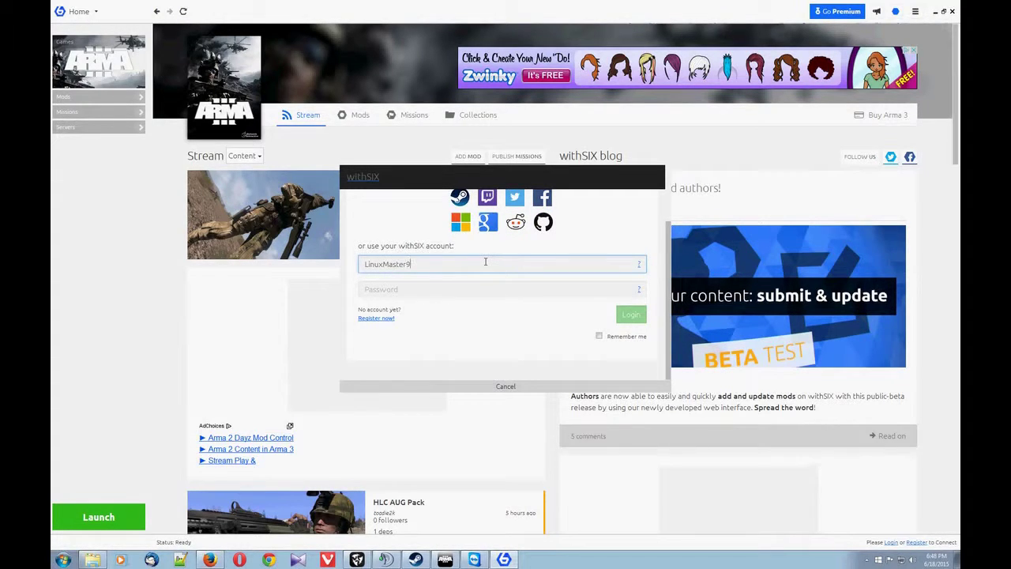
{"action": "key", "text": "Tab"}
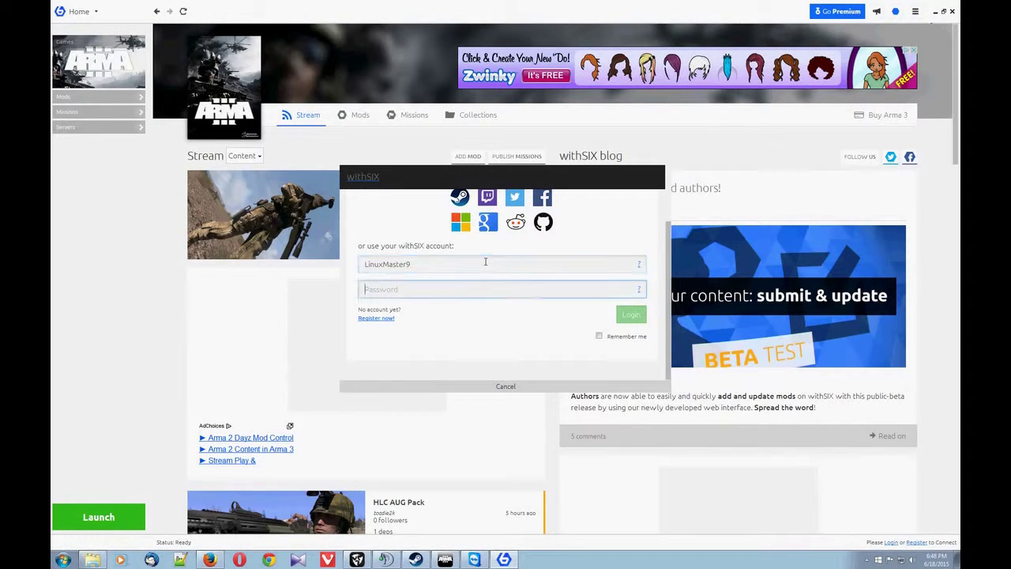
{"action": "type", "text": "•"}
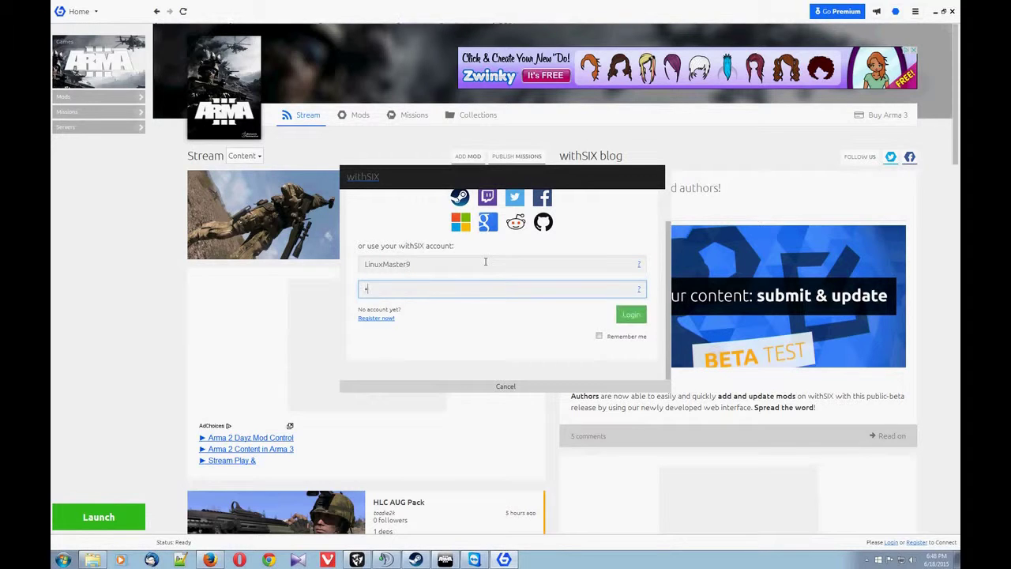
{"action": "type", "text": "•••••"}
{"action": "key", "text": "Return"}
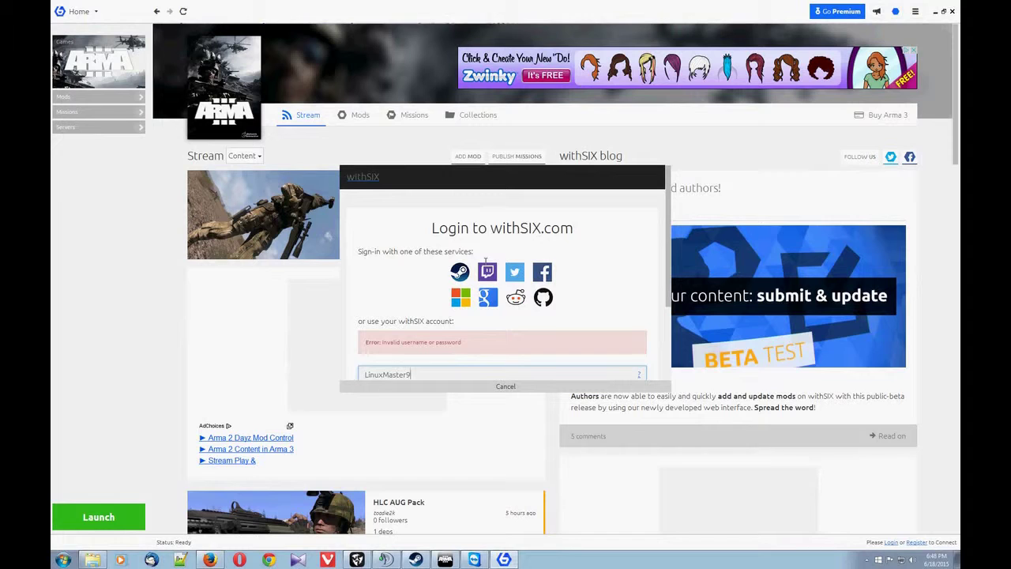
Step: Re-enter the account password and submit the withSIX login
{"action": "scroll", "coordinate": [485, 263], "scroll_direction": "down", "scroll_amount": 2}
{"action": "left_click", "coordinate": [412, 288]}
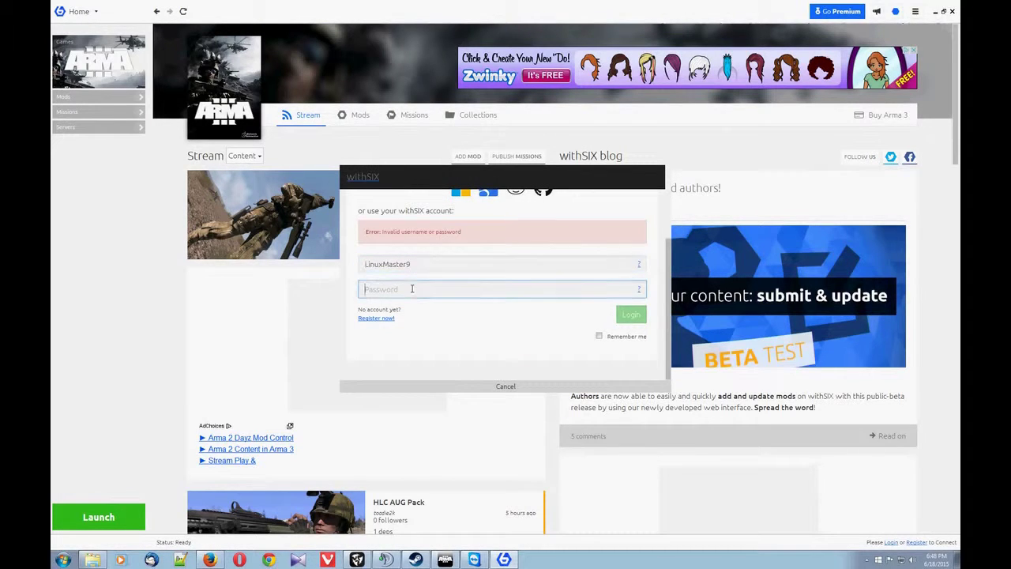
{"action": "type", "text": "••••••••"}
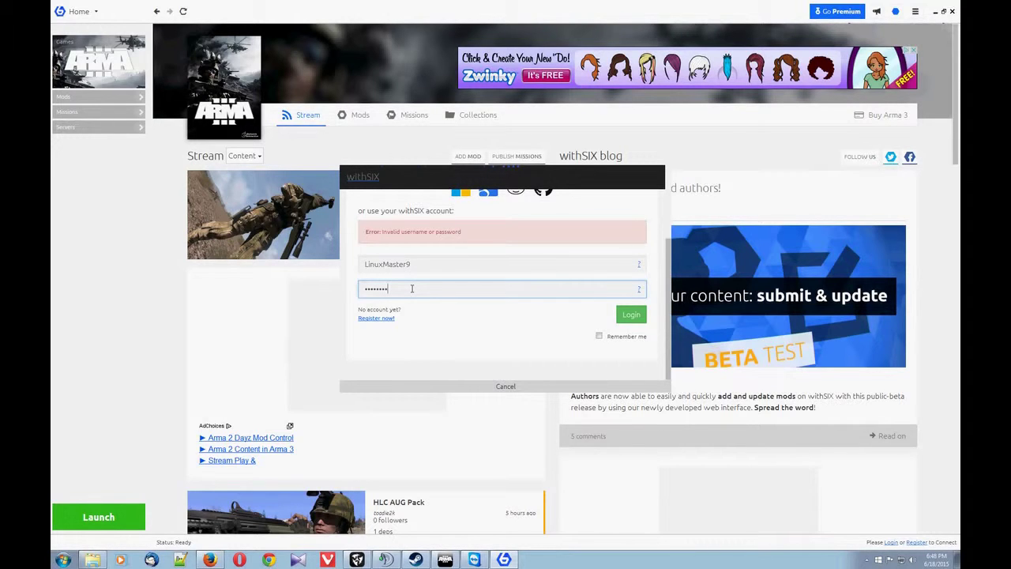
{"action": "key", "text": "Return"}
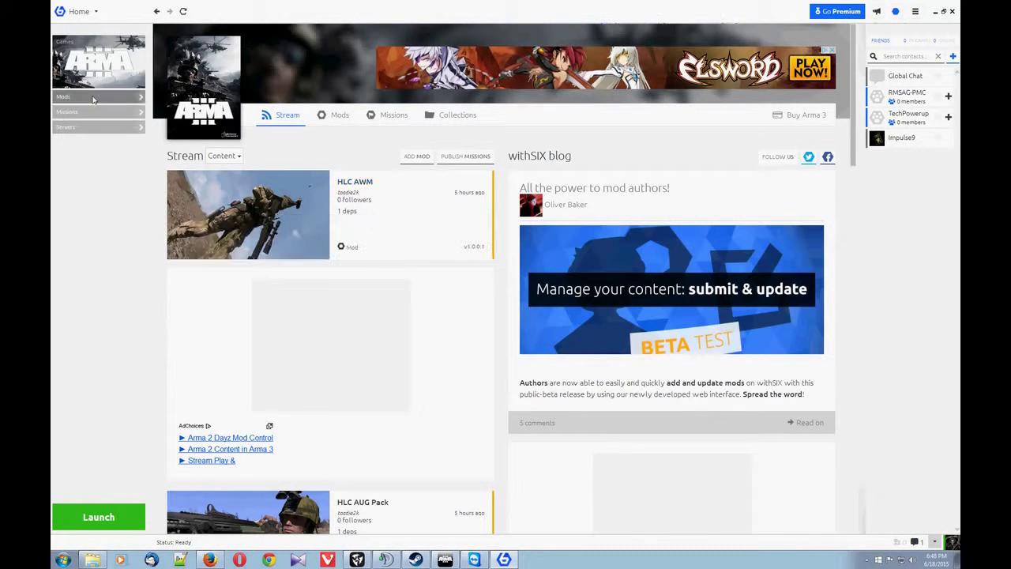
Step: Open the Arma 3 mods and select the ACE3 Wasteland collection
{"action": "left_click", "coordinate": [92, 99]}
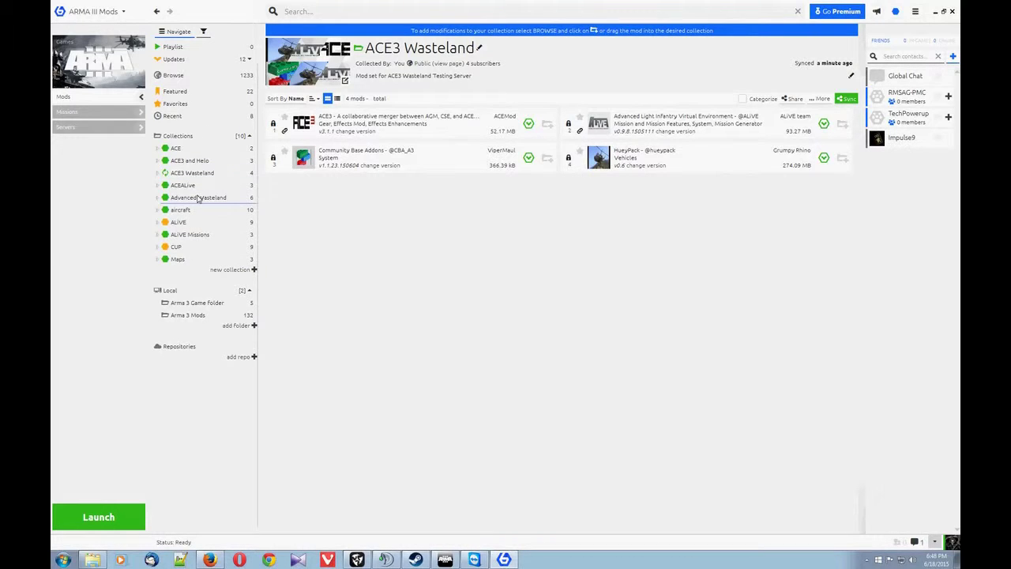
{"action": "left_click", "coordinate": [164, 174]}
{"action": "left_click", "coordinate": [194, 174]}
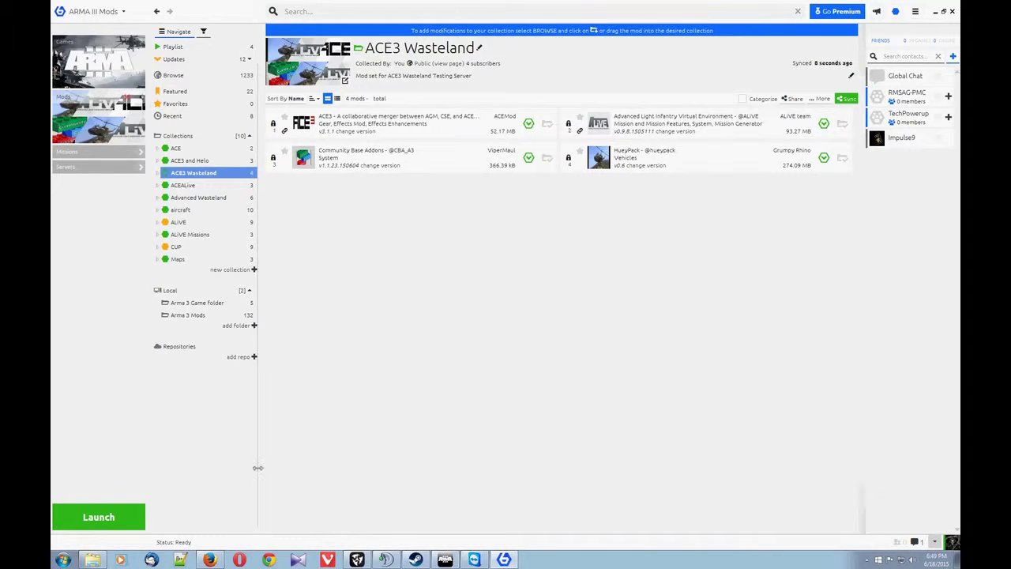
Step: Bring up the shared ACE3 Wasteland collection link in the TeamSpeak chat and open the link from a new Firefox tab
{"action": "left_click", "coordinate": [385, 559]}
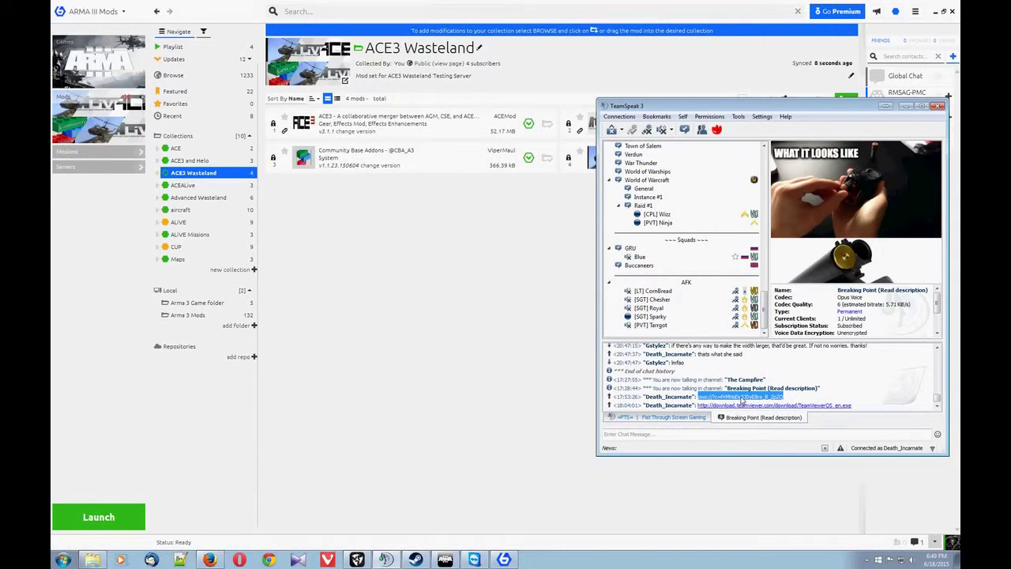
{"action": "left_click", "coordinate": [533, 315]}
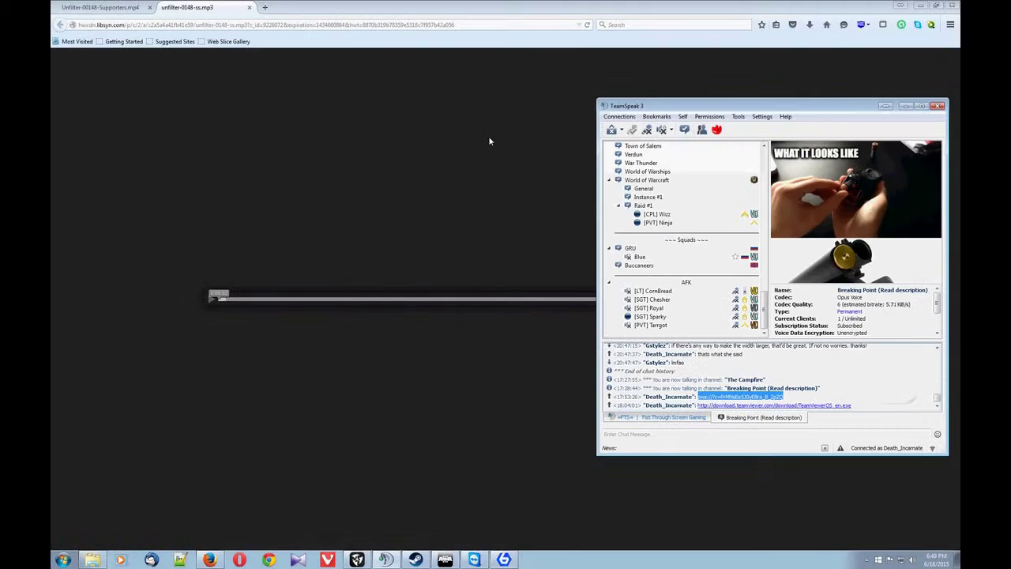
{"action": "left_click", "coordinate": [886, 106]}
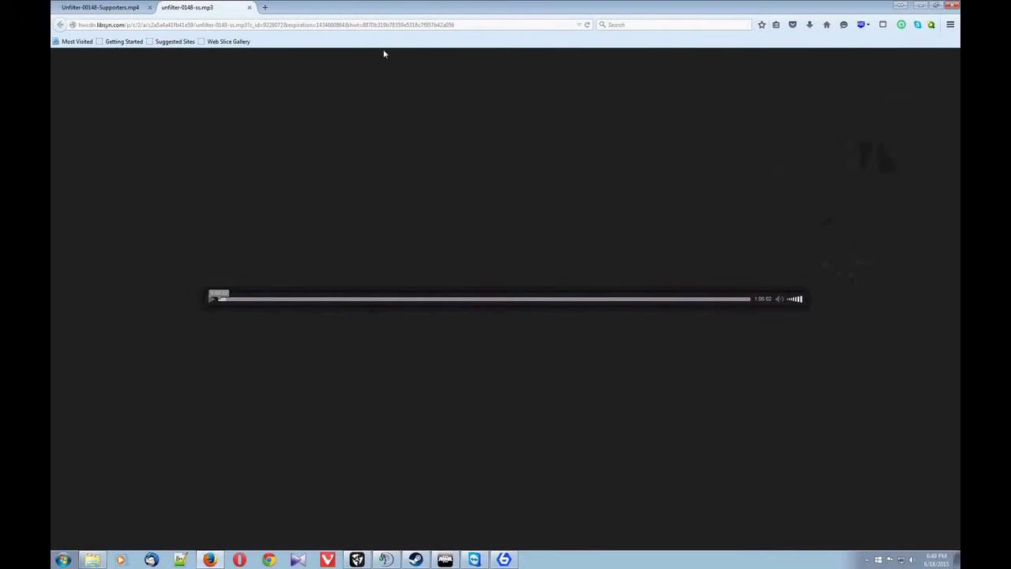
{"action": "left_click", "coordinate": [265, 7]}
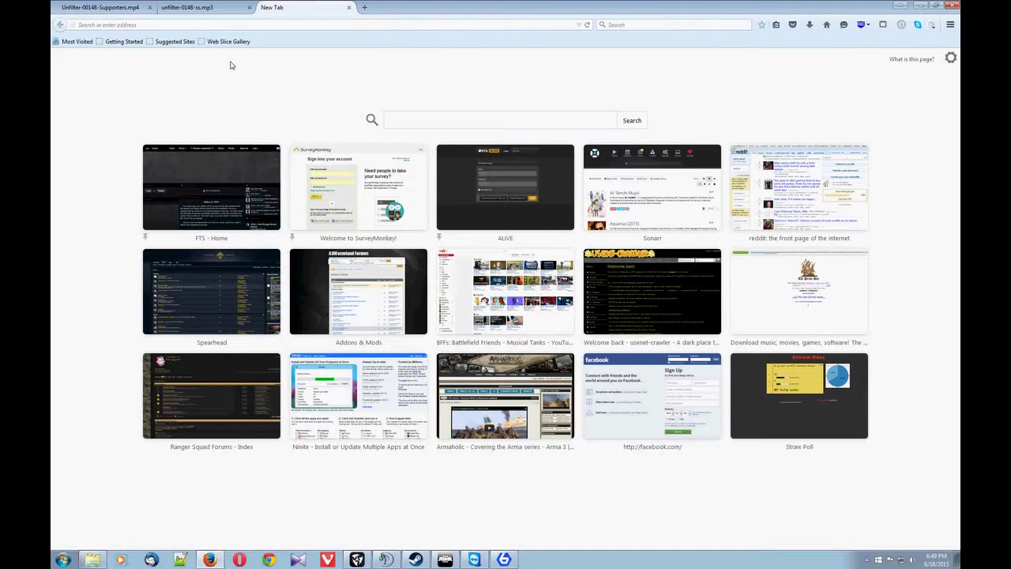
{"action": "right_click", "coordinate": [112, 26]}
{"action": "left_click", "coordinate": [136, 73]}
{"action": "key", "text": "Return"}
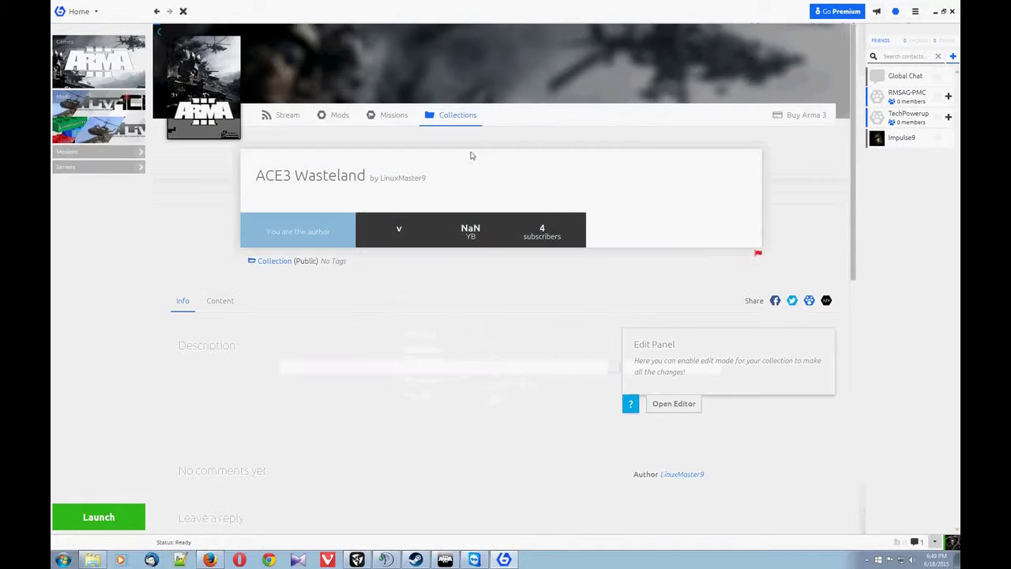
Step: Return to the Arma 3 mods, open the Arma 3 game settings and browse for the mods directory
{"action": "left_click", "coordinate": [87, 96]}
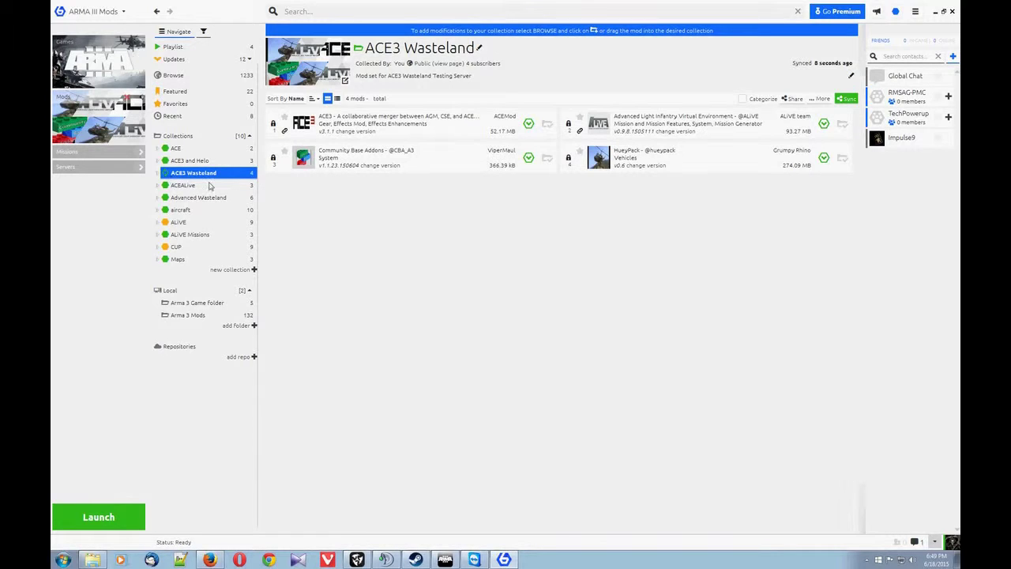
{"action": "left_click", "coordinate": [115, 514]}
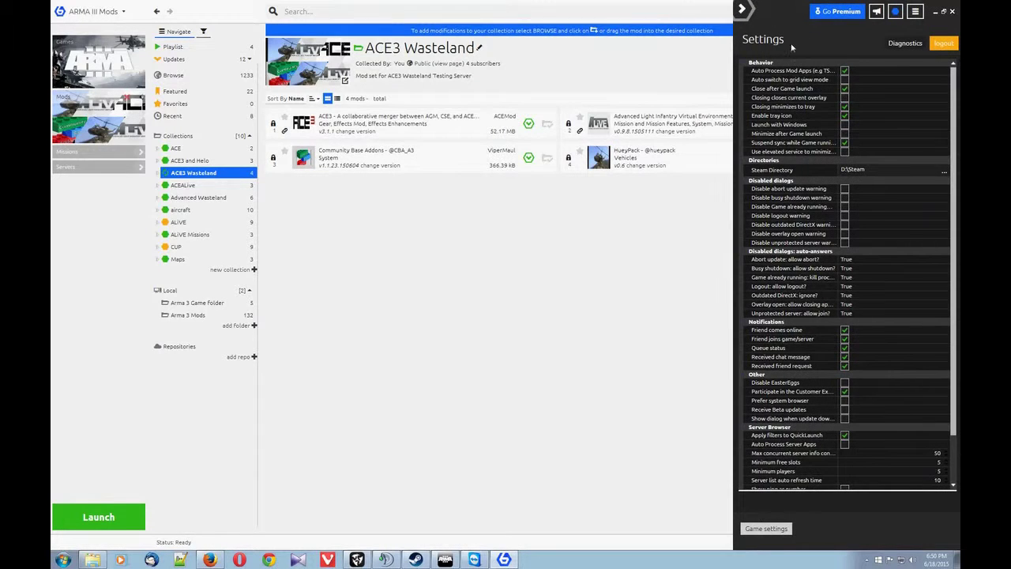
{"action": "left_click", "coordinate": [771, 528]}
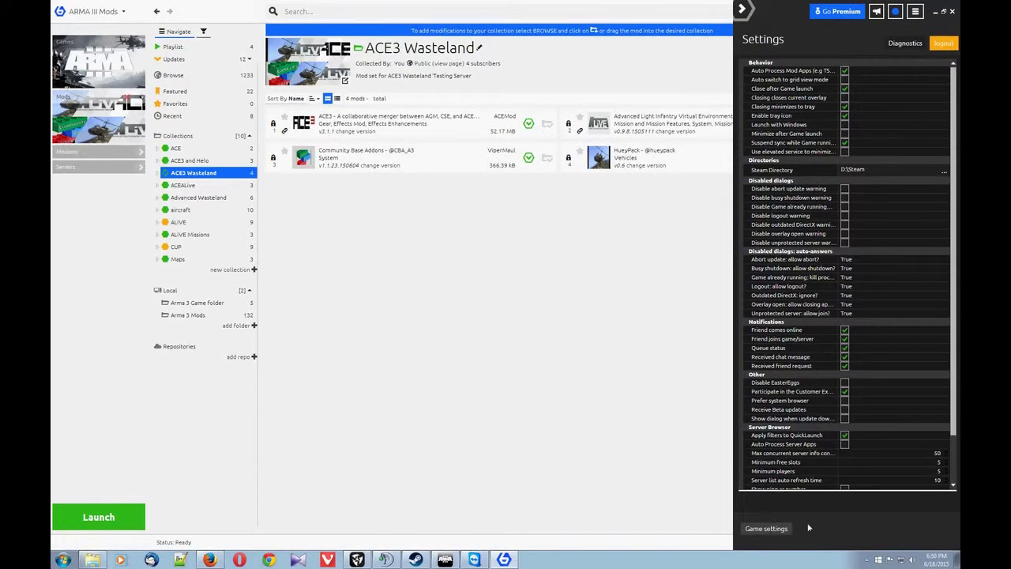
{"action": "left_click", "coordinate": [770, 528]}
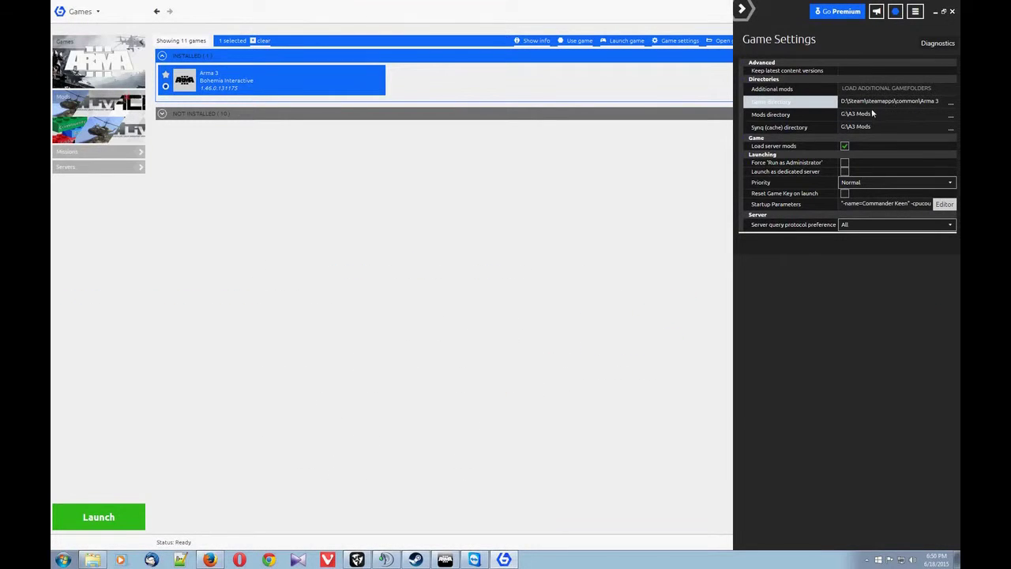
{"action": "left_click", "coordinate": [950, 116]}
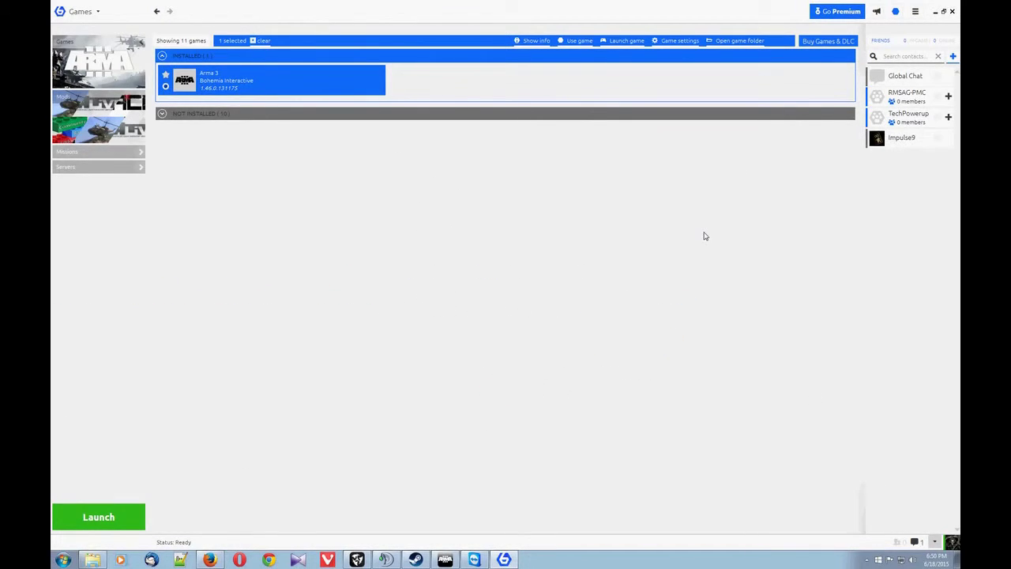
Step: Return to the ACE3 Wasteland collection and try to launch Arma 3 with its mods
{"action": "left_click", "coordinate": [99, 102]}
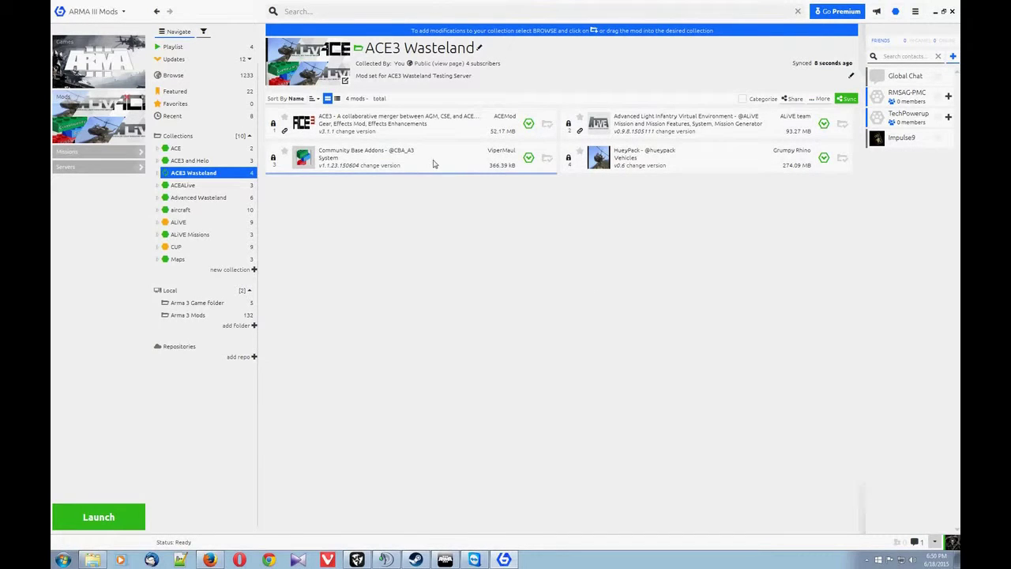
{"action": "left_click", "coordinate": [99, 517]}
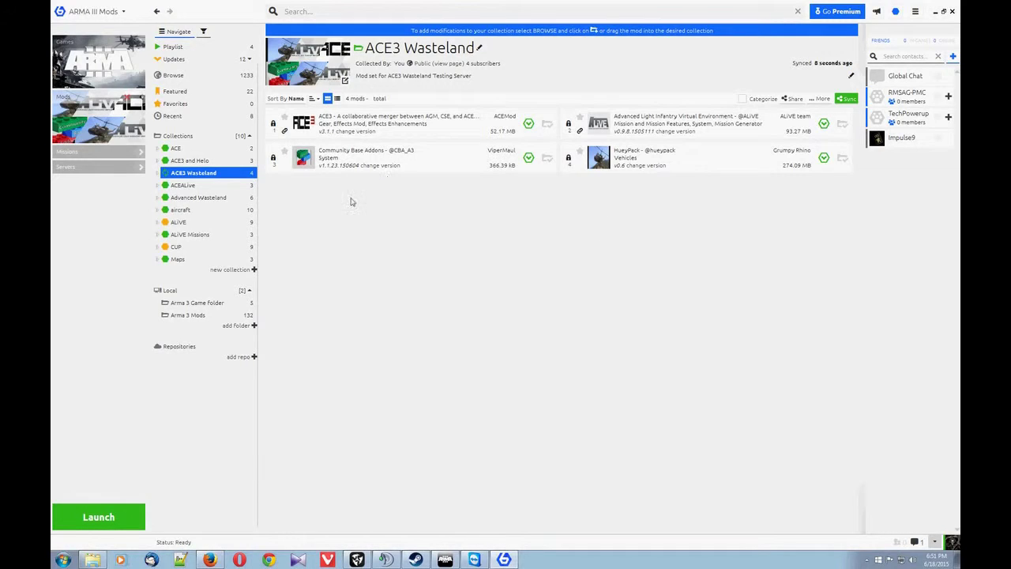